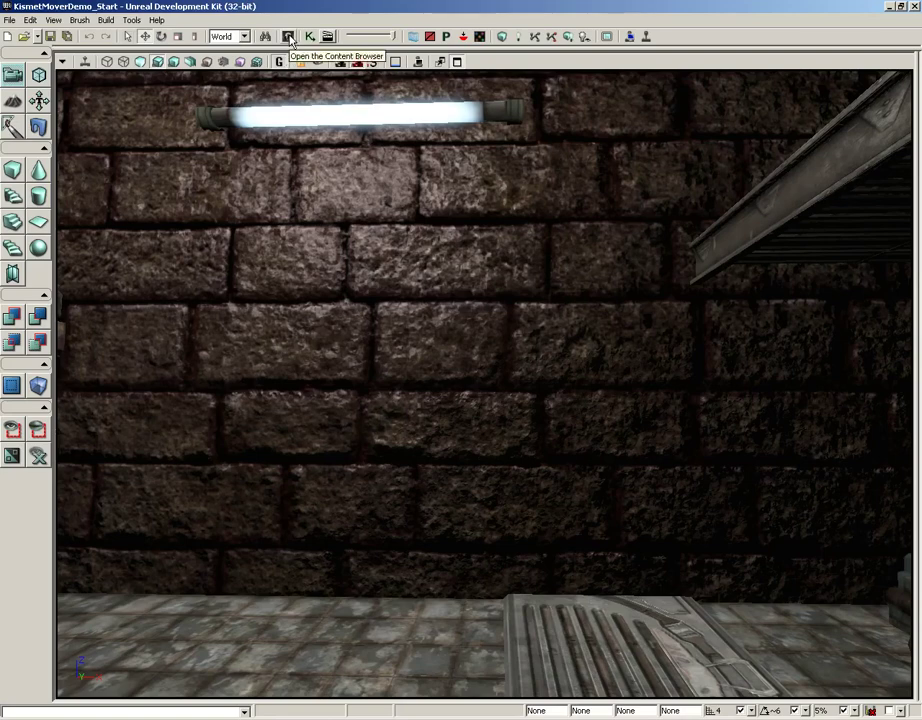
Inspect the wall_stone_blocks_normal texture in the Content Browser, then select M_BrickDemo
{"action": "left_click", "coordinate": [290, 38]}
{"action": "double_click", "coordinate": [613, 331]}
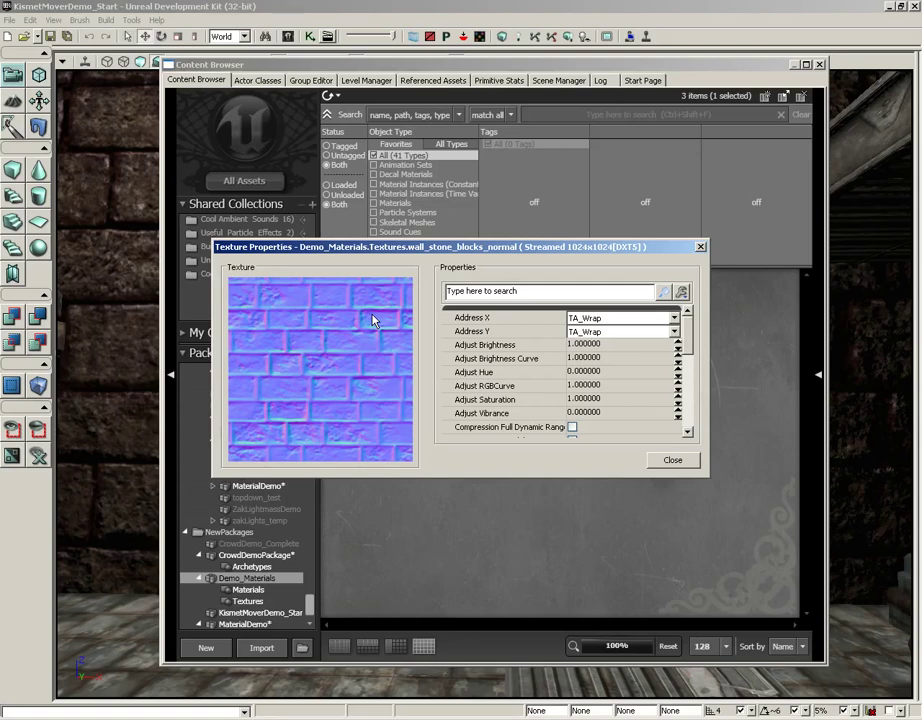
{"action": "left_click", "coordinate": [702, 248]}
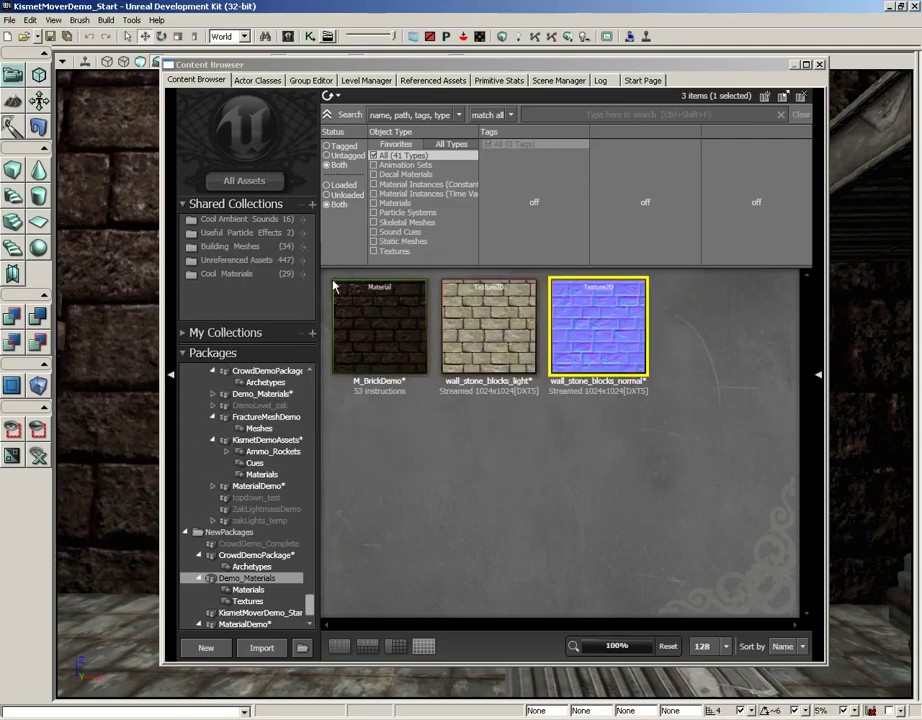
Open M_BrickDemo and add a BumpOffset node (Height Ratio 0.05) beside the normal-map nodes
{"action": "double_click", "coordinate": [370, 318]}
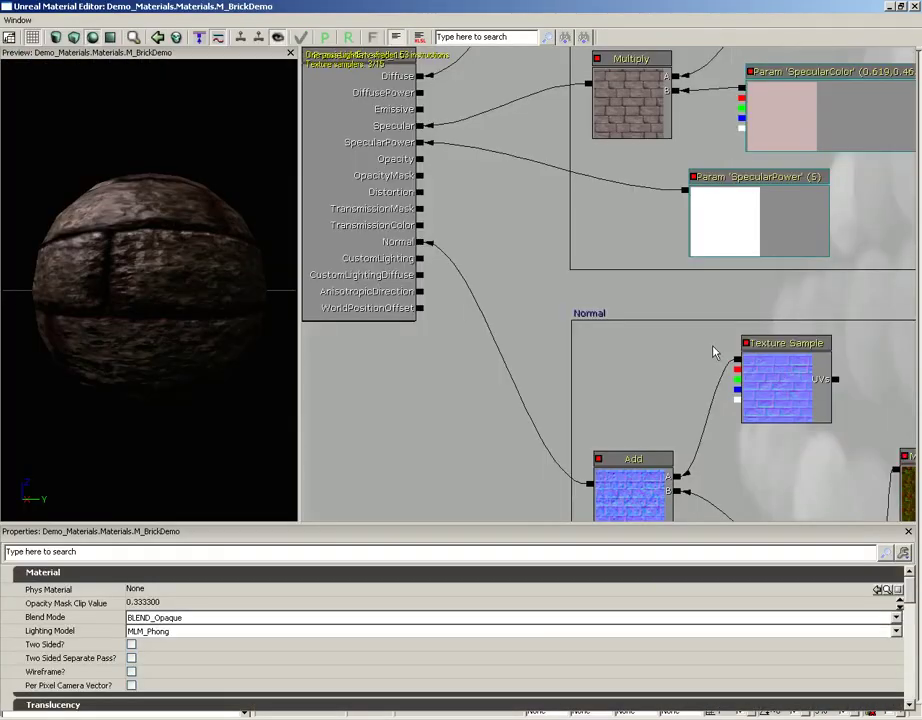
{"action": "mouse_move", "coordinate": [716, 354]}
{"action": "left_mouse_down"}
{"action": "mouse_move", "coordinate": [650, 280]}
{"action": "mouse_move", "coordinate": [611, 213]}
{"action": "mouse_move", "coordinate": [571, 284]}
{"action": "left_mouse_up"}
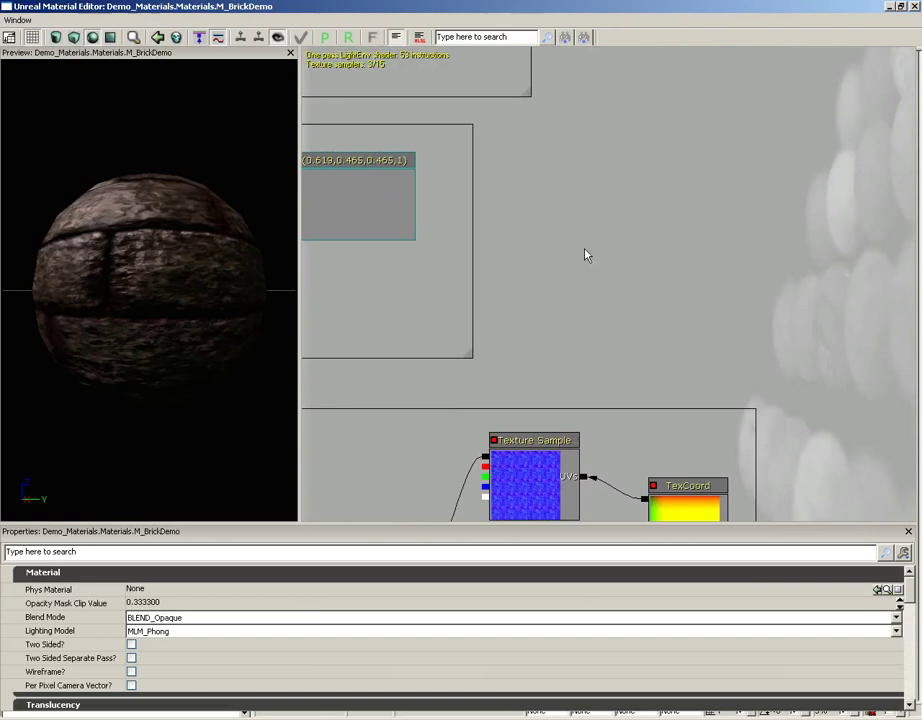
{"action": "right_click", "coordinate": [559, 188]}
{"action": "mouse_move", "coordinate": [603, 339]}
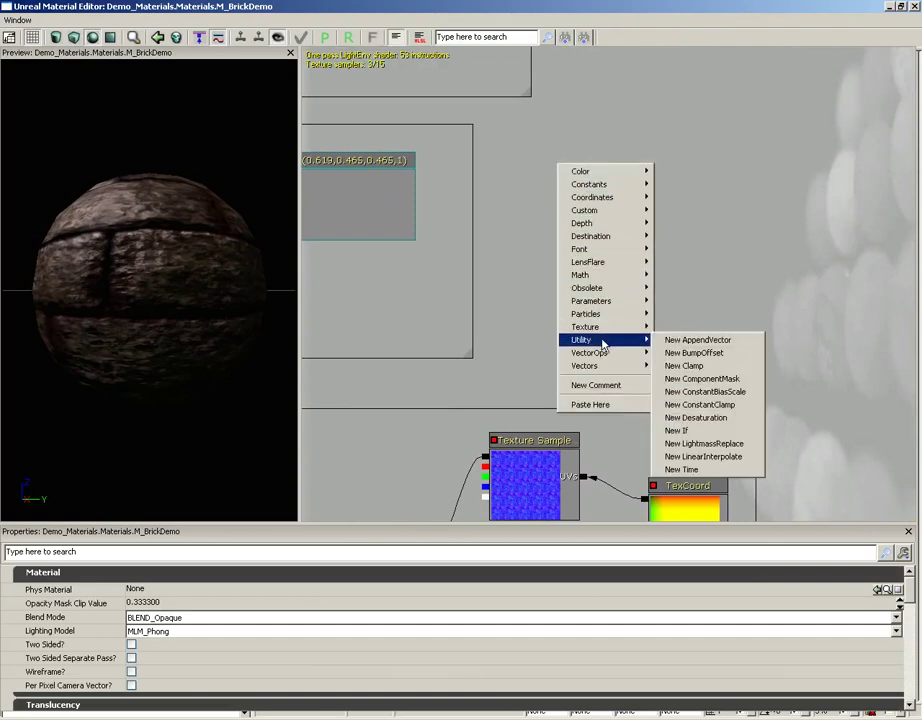
{"action": "left_click", "coordinate": [690, 358]}
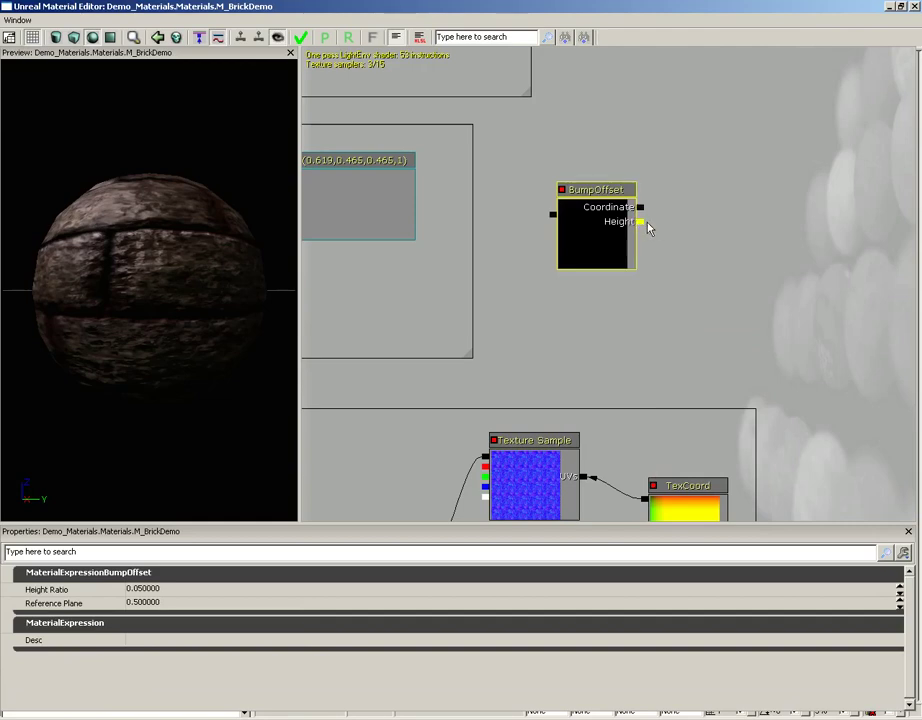
{"action": "left_click_drag", "start_coordinate": [566, 272], "coordinate": [698, 190]}
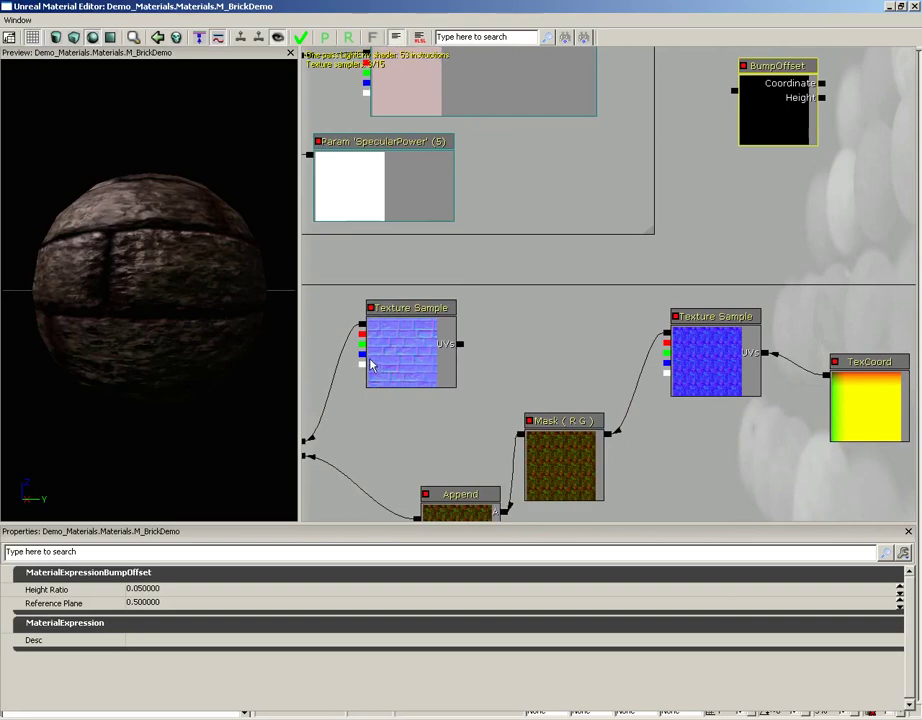
Undo a direct alpha-to-Height link and duplicate the normal-map Texture Sample instead
{"action": "left_click_drag", "start_coordinate": [363, 366], "coordinate": [818, 100]}
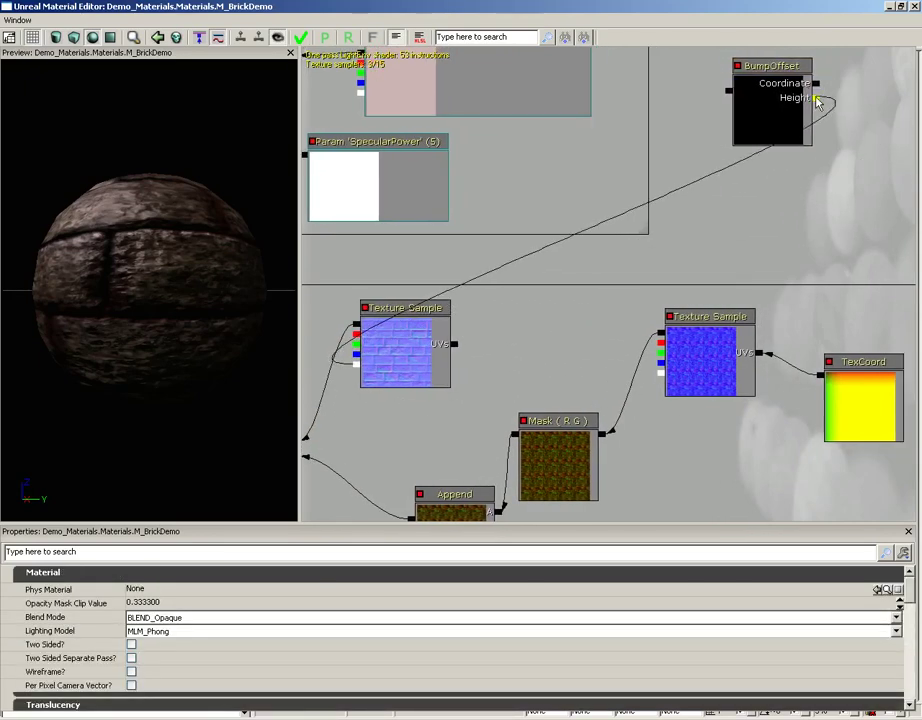
{"action": "left_click_drag", "start_coordinate": [818, 100], "coordinate": [703, 119]}
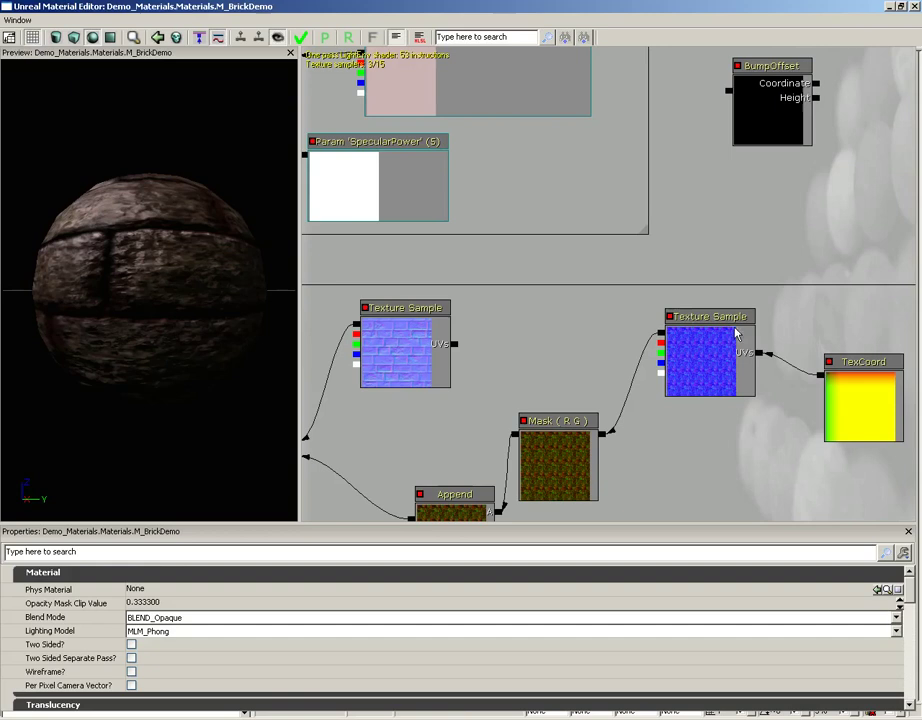
{"action": "left_click", "coordinate": [415, 364]}
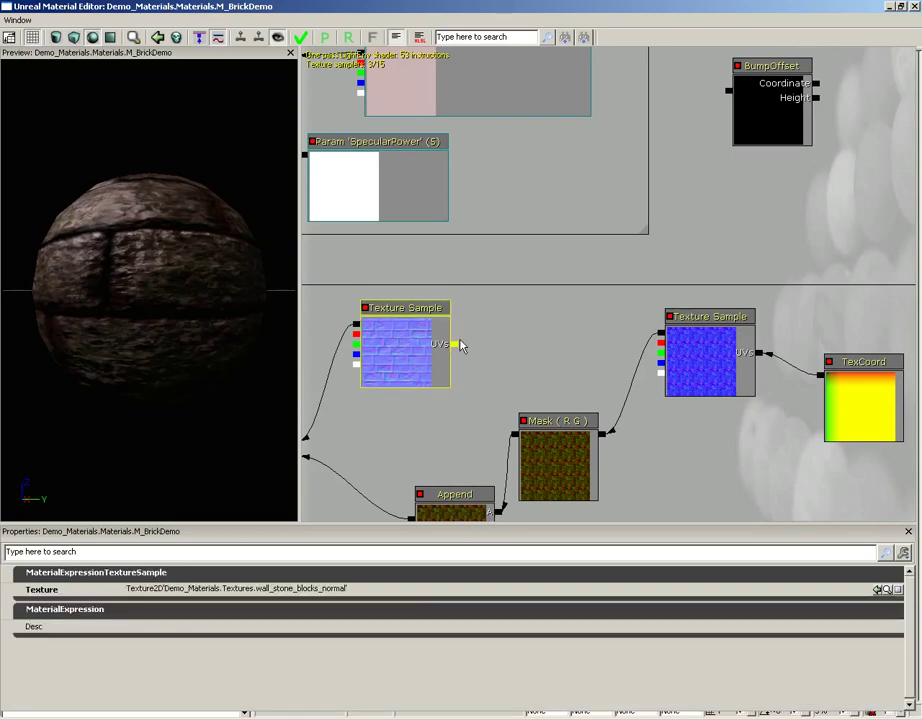
{"action": "key", "text": "ctrl+w"}
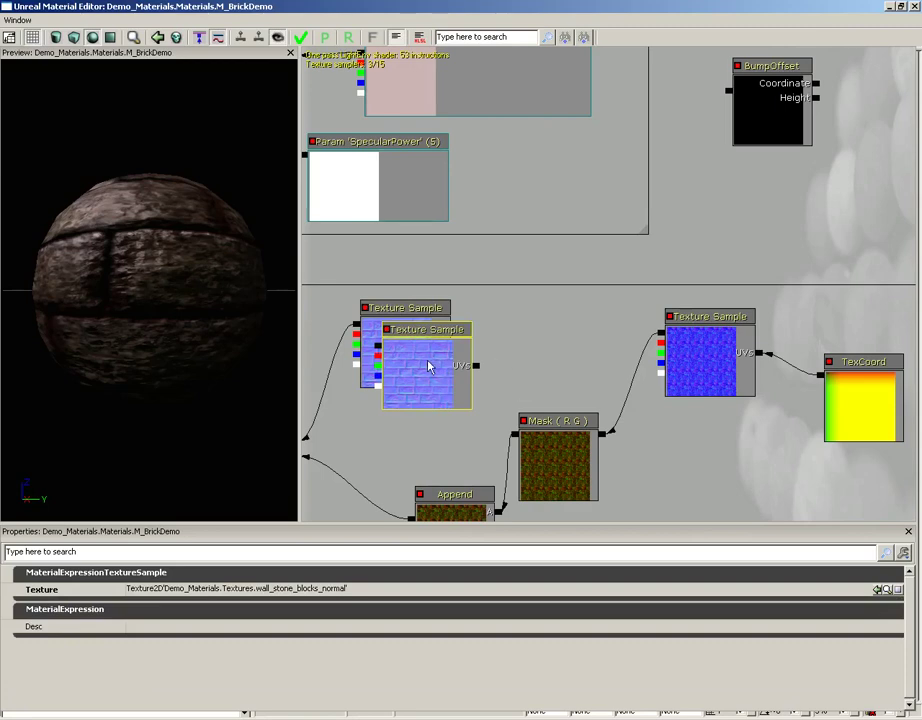
Place the copied sample beside BumpOffset and wire its alpha into the Height input
{"action": "mouse_move", "coordinate": [405, 362]}
{"action": "left_mouse_down"}
{"action": "mouse_move", "coordinate": [464, 341]}
{"action": "mouse_move", "coordinate": [808, 138]}
{"action": "left_mouse_up"}
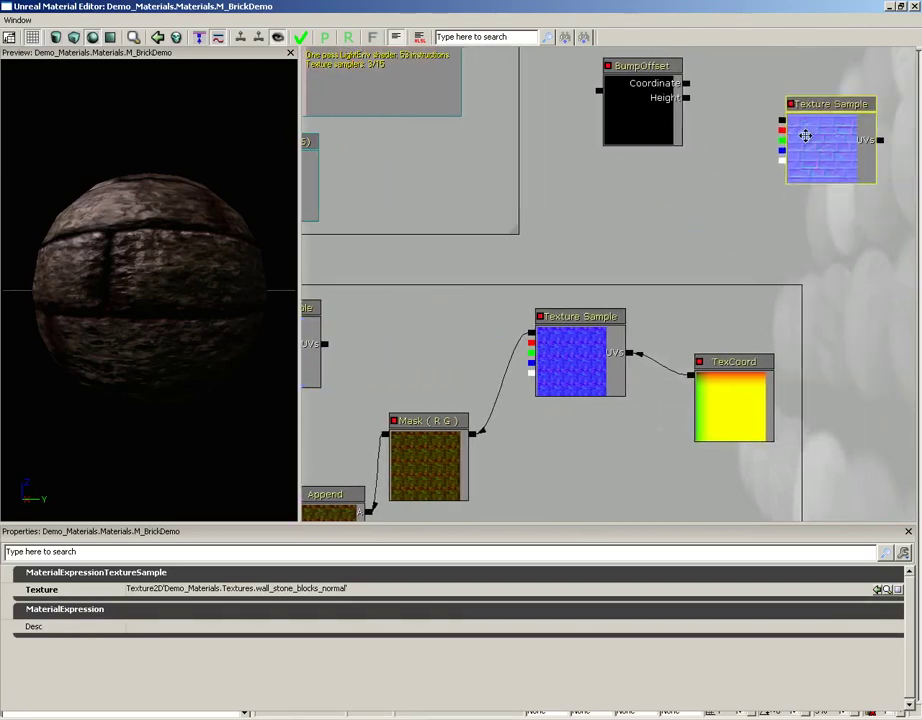
{"action": "left_click_drag", "start_coordinate": [716, 193], "coordinate": [634, 391]}
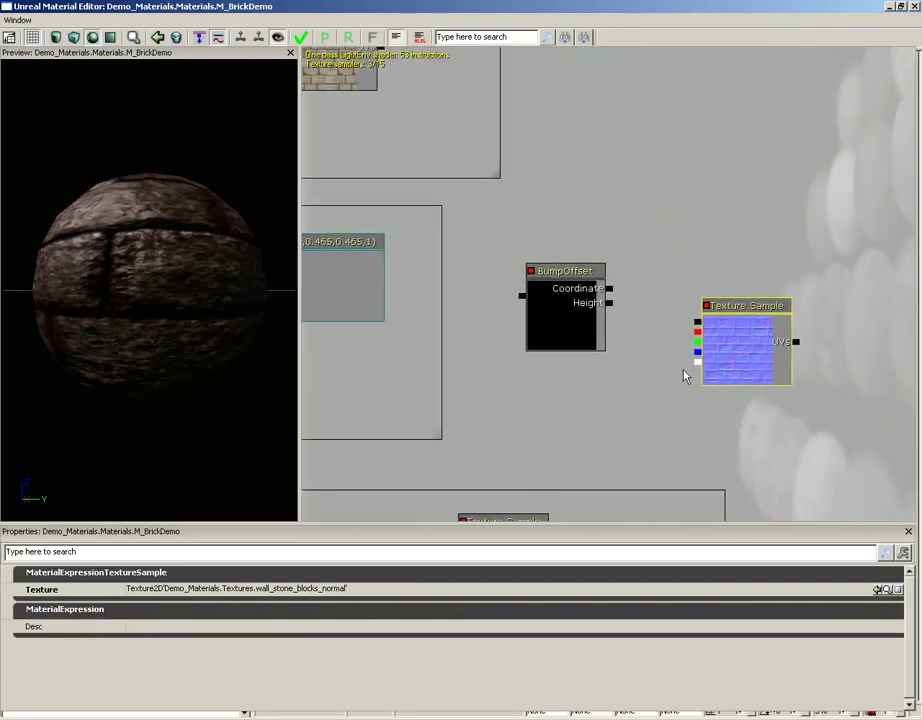
{"action": "left_click_drag", "start_coordinate": [697, 363], "coordinate": [609, 303]}
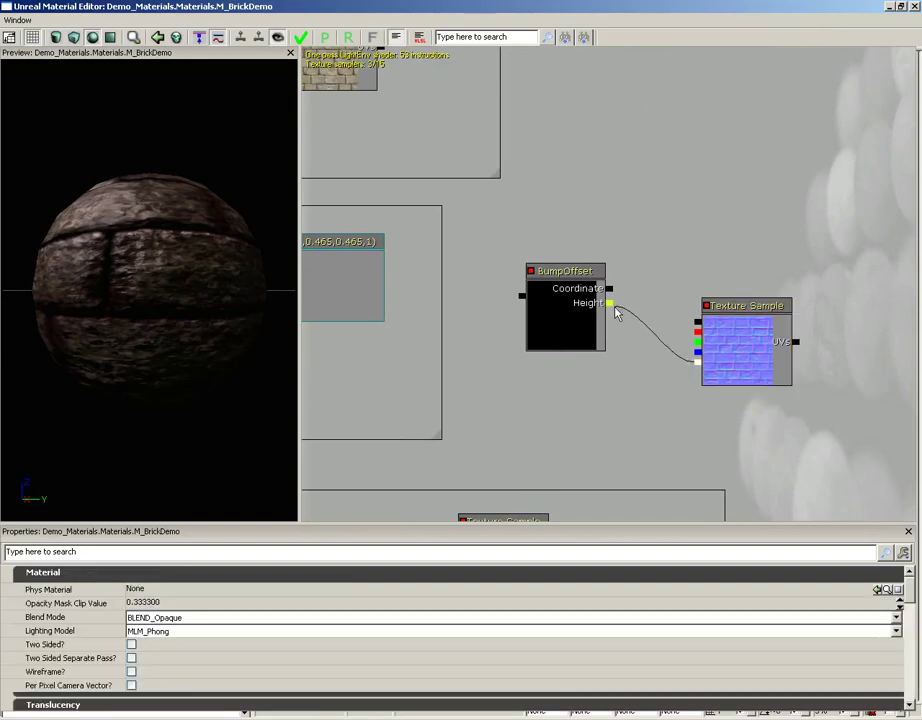
{"action": "mouse_move", "coordinate": [550, 387]}
{"action": "left_mouse_down"}
{"action": "mouse_move", "coordinate": [581, 321]}
{"action": "mouse_move", "coordinate": [669, 267]}
{"action": "mouse_move", "coordinate": [661, 254]}
{"action": "left_mouse_up"}
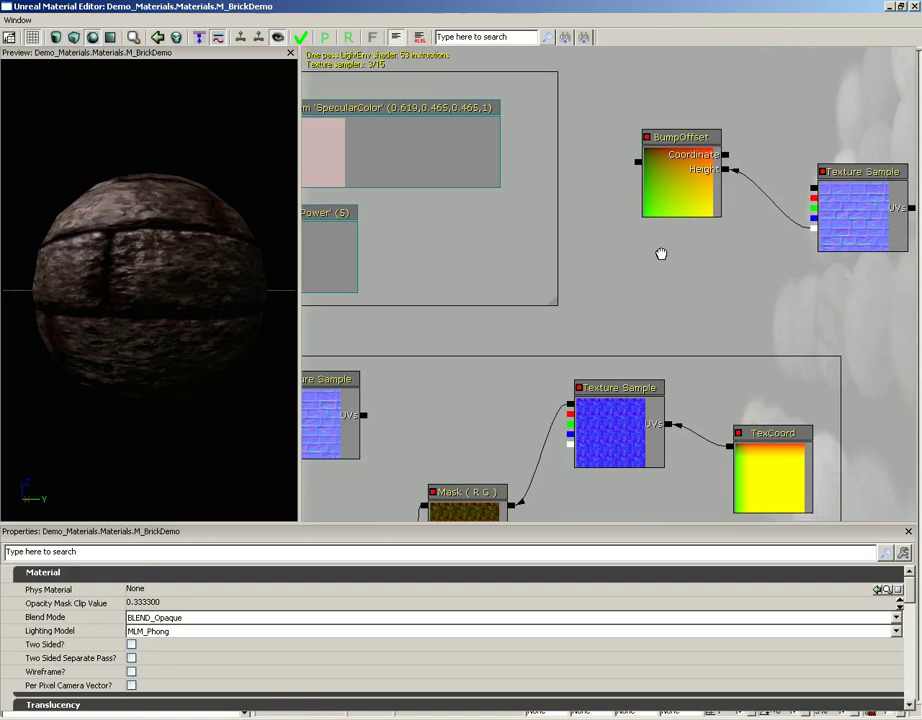
Connect BumpOffset's output to the UVs of the brick colour and normal-map texture samples
{"action": "left_click", "coordinate": [690, 192]}
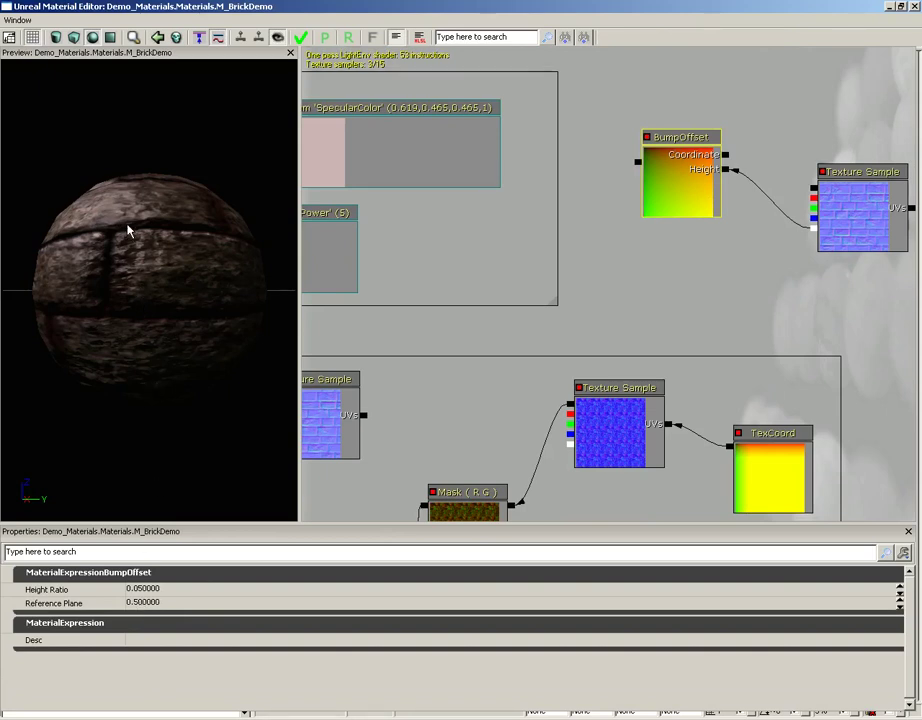
{"action": "mouse_move", "coordinate": [702, 284]}
{"action": "left_mouse_down"}
{"action": "mouse_move", "coordinate": [770, 277]}
{"action": "mouse_move", "coordinate": [771, 268]}
{"action": "left_mouse_up"}
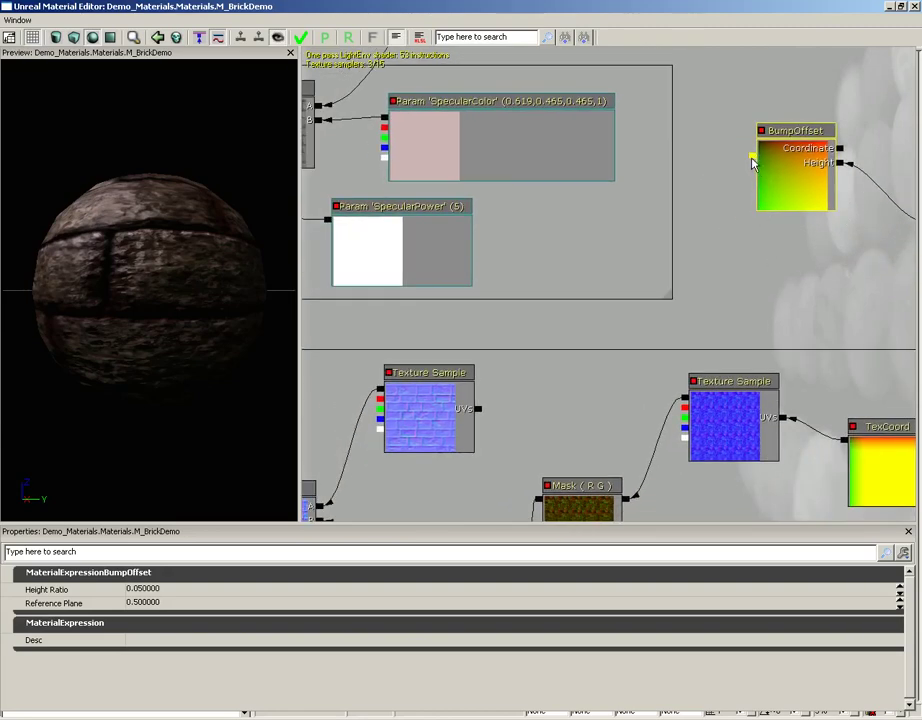
{"action": "mouse_move", "coordinate": [735, 200]}
{"action": "left_mouse_down"}
{"action": "mouse_move", "coordinate": [712, 323]}
{"action": "mouse_move", "coordinate": [731, 509]}
{"action": "left_mouse_up"}
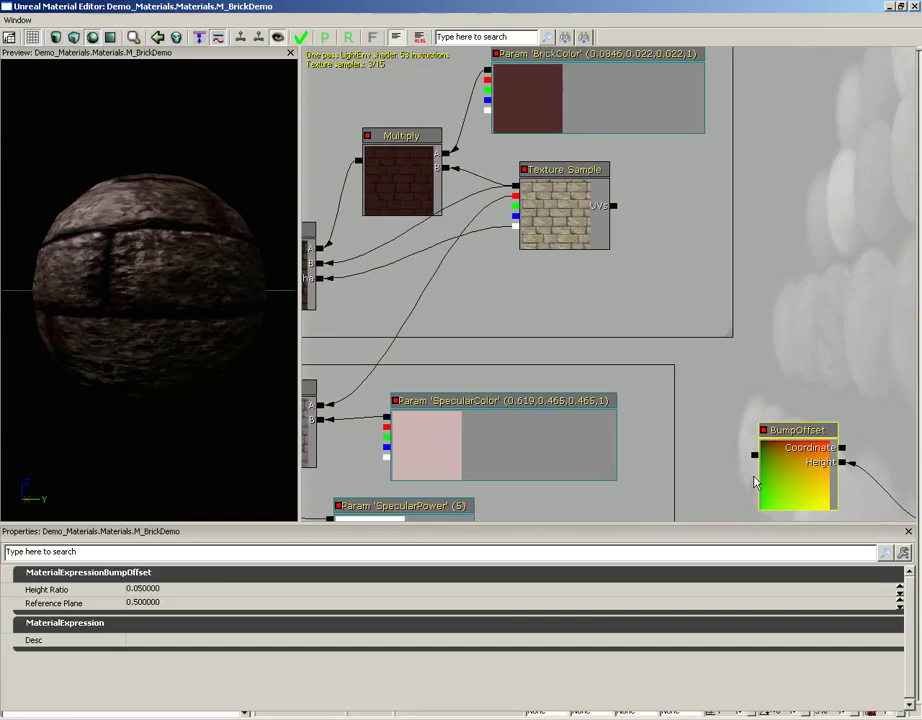
{"action": "mouse_move", "coordinate": [754, 455]}
{"action": "left_mouse_down"}
{"action": "mouse_move", "coordinate": [632, 226]}
{"action": "mouse_move", "coordinate": [614, 210]}
{"action": "left_mouse_up"}
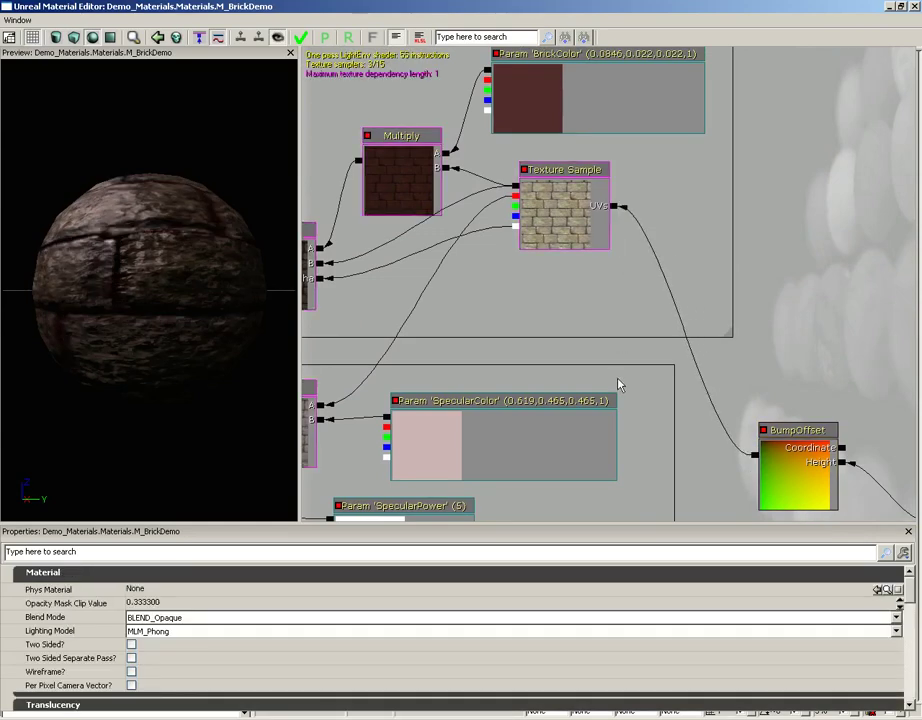
{"action": "left_click_drag", "start_coordinate": [618, 383], "coordinate": [594, 205]}
{"action": "mouse_move", "coordinate": [731, 268]}
{"action": "left_mouse_down"}
{"action": "mouse_move", "coordinate": [539, 442]}
{"action": "mouse_move", "coordinate": [508, 512]}
{"action": "mouse_move", "coordinate": [457, 453]}
{"action": "left_mouse_up"}
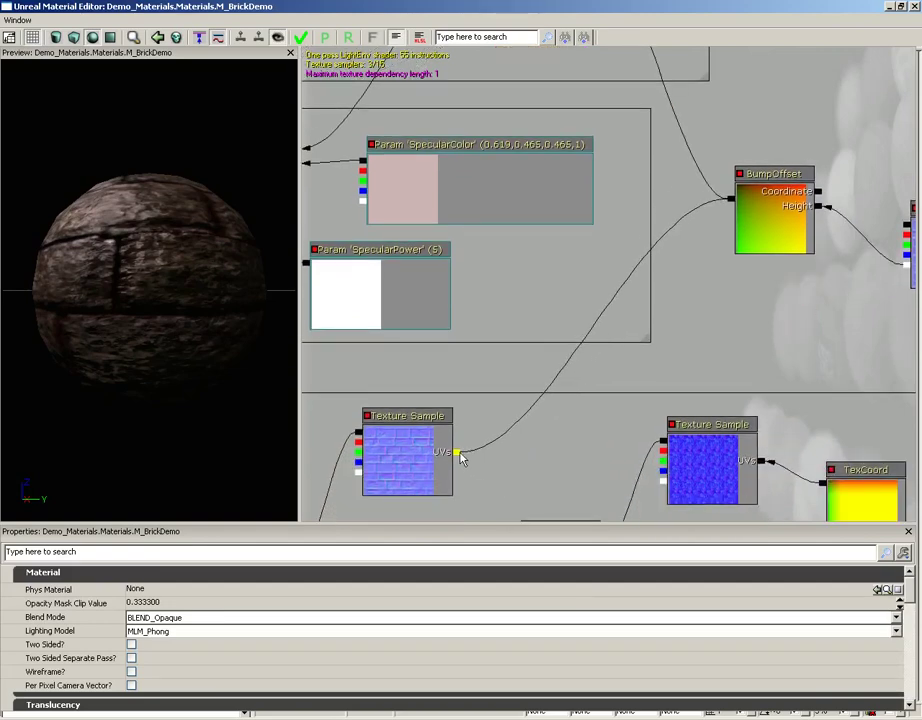
Rotate the preview sphere to inspect the bricks' parallax depth
{"action": "mouse_move", "coordinate": [247, 324]}
{"action": "left_mouse_down"}
{"action": "mouse_move", "coordinate": [165, 298]}
{"action": "mouse_move", "coordinate": [171, 370]}
{"action": "mouse_move", "coordinate": [154, 375]}
{"action": "mouse_move", "coordinate": [140, 315]}
{"action": "mouse_move", "coordinate": [103, 309]}
{"action": "mouse_move", "coordinate": [88, 323]}
{"action": "mouse_move", "coordinate": [189, 329]}
{"action": "mouse_move", "coordinate": [214, 305]}
{"action": "mouse_move", "coordinate": [126, 152]}
{"action": "left_mouse_up"}
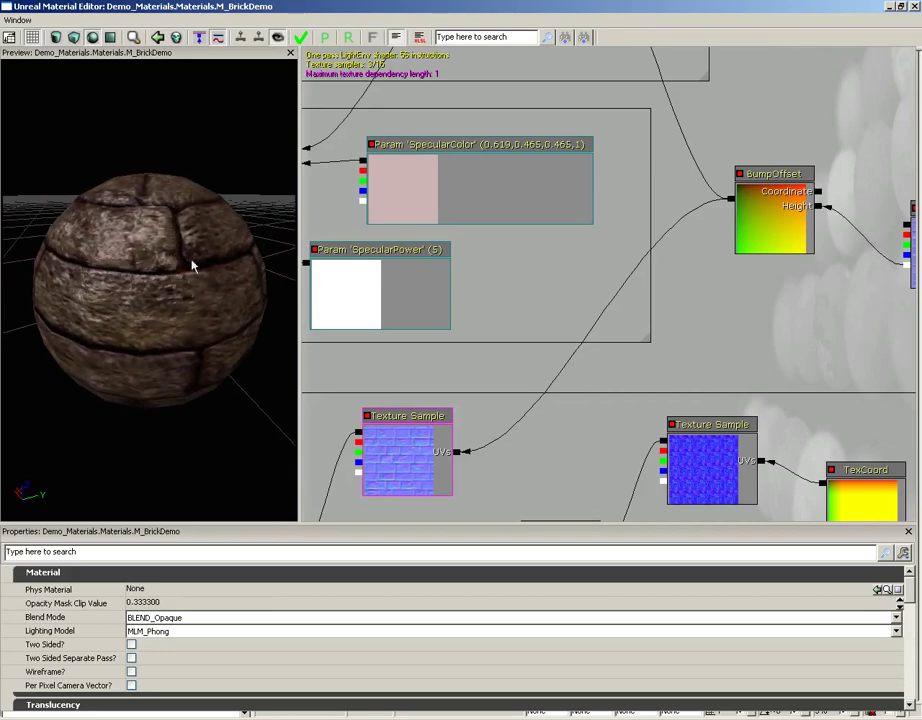
{"action": "mouse_move", "coordinate": [191, 261]}
{"action": "left_mouse_down"}
{"action": "mouse_move", "coordinate": [137, 299]}
{"action": "mouse_move", "coordinate": [70, 300]}
{"action": "mouse_move", "coordinate": [160, 298]}
{"action": "mouse_move", "coordinate": [206, 284]}
{"action": "mouse_move", "coordinate": [230, 251]}
{"action": "left_mouse_up"}
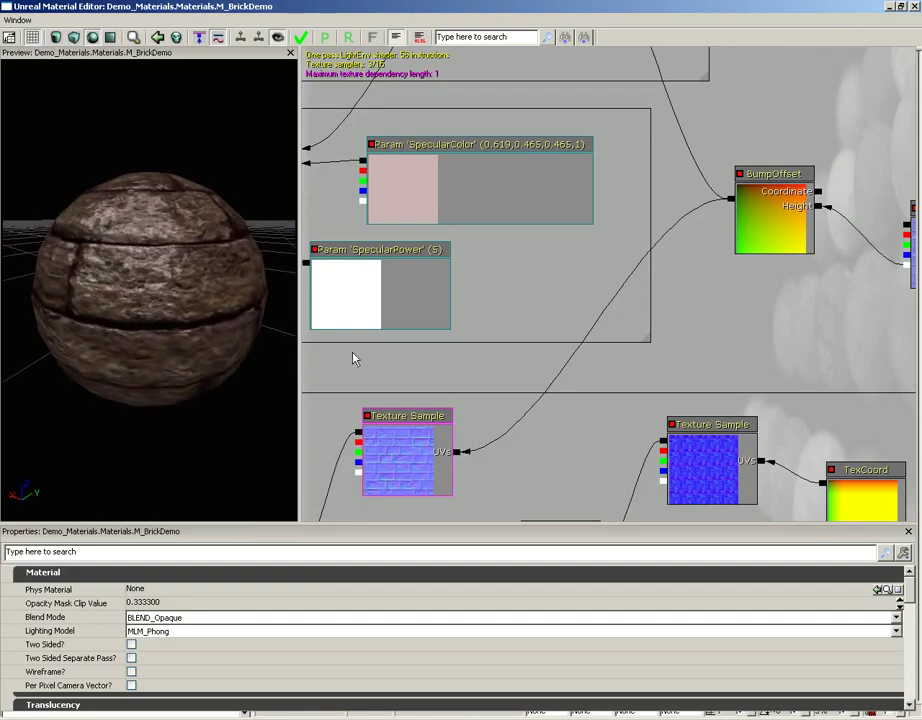
{"action": "left_click_drag", "start_coordinate": [395, 362], "coordinate": [521, 407]}
Lower SpecularColor's brightness and saturation to (0.231, 0.136, 0.136) in the colour picker
{"action": "left_click", "coordinate": [613, 253]}
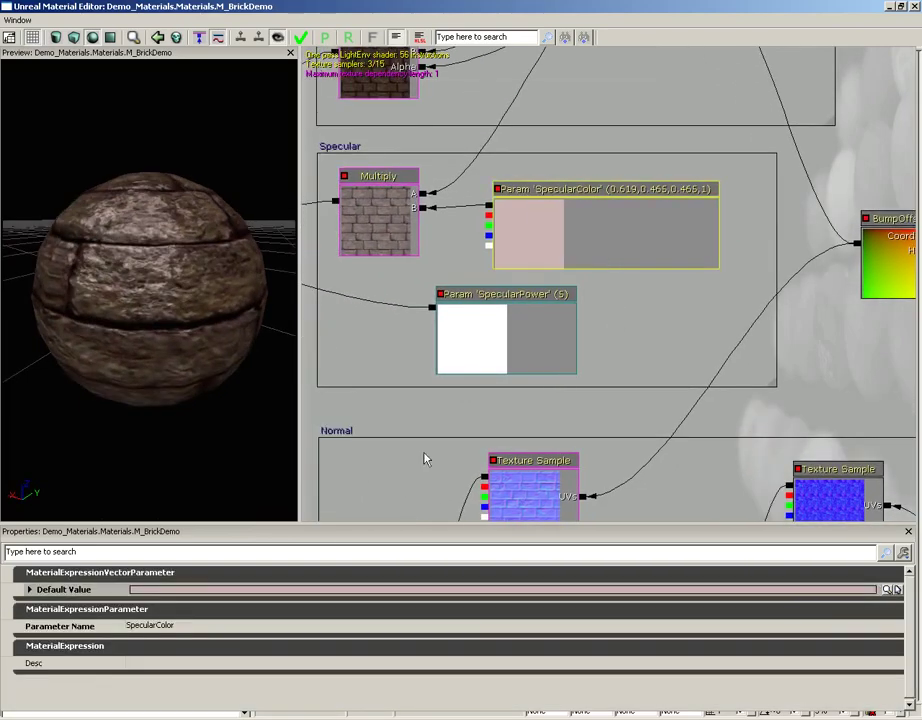
{"action": "left_click", "coordinate": [887, 590]}
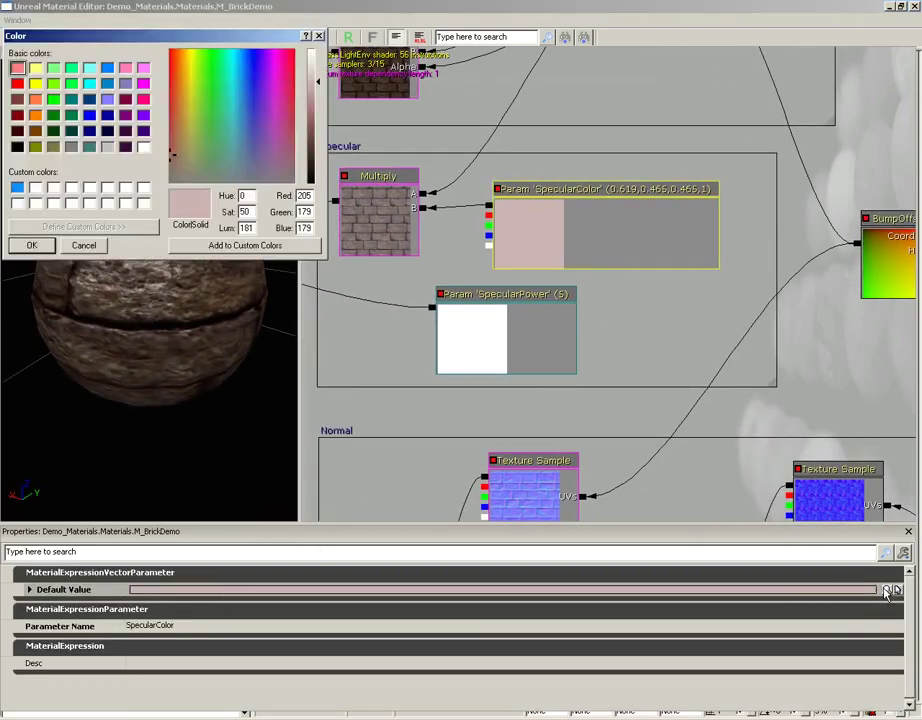
{"action": "left_click", "coordinate": [311, 122]}
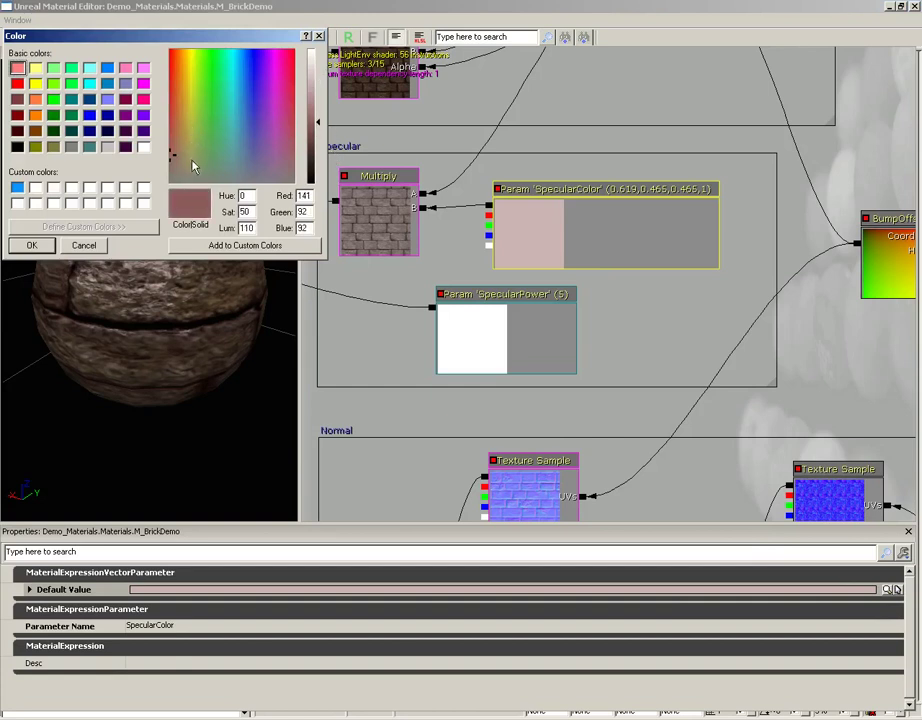
{"action": "left_click_drag", "start_coordinate": [172, 161], "coordinate": [171, 171]}
{"action": "left_click", "coordinate": [32, 246]}
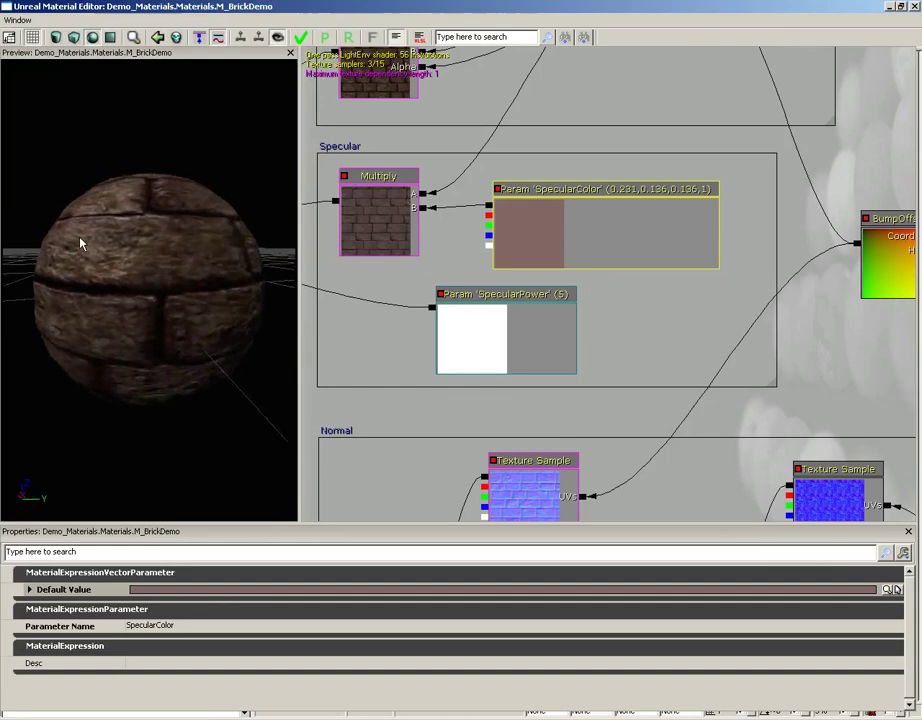
{"action": "mouse_move", "coordinate": [80, 244]}
{"action": "left_mouse_down"}
{"action": "mouse_move", "coordinate": [34, 276]}
{"action": "mouse_move", "coordinate": [97, 274]}
{"action": "mouse_move", "coordinate": [107, 243]}
{"action": "mouse_move", "coordinate": [68, 206]}
{"action": "mouse_move", "coordinate": [2, 210]}
{"action": "mouse_move", "coordinate": [2, 247]}
{"action": "mouse_move", "coordinate": [14, 233]}
{"action": "mouse_move", "coordinate": [4, 175]}
{"action": "mouse_move", "coordinate": [185, 268]}
{"action": "mouse_move", "coordinate": [158, 248]}
{"action": "mouse_move", "coordinate": [263, 251]}
{"action": "mouse_move", "coordinate": [298, 232]}
{"action": "mouse_move", "coordinate": [297, 202]}
{"action": "mouse_move", "coordinate": [181, 209]}
{"action": "mouse_move", "coordinate": [206, 202]}
{"action": "left_mouse_up"}
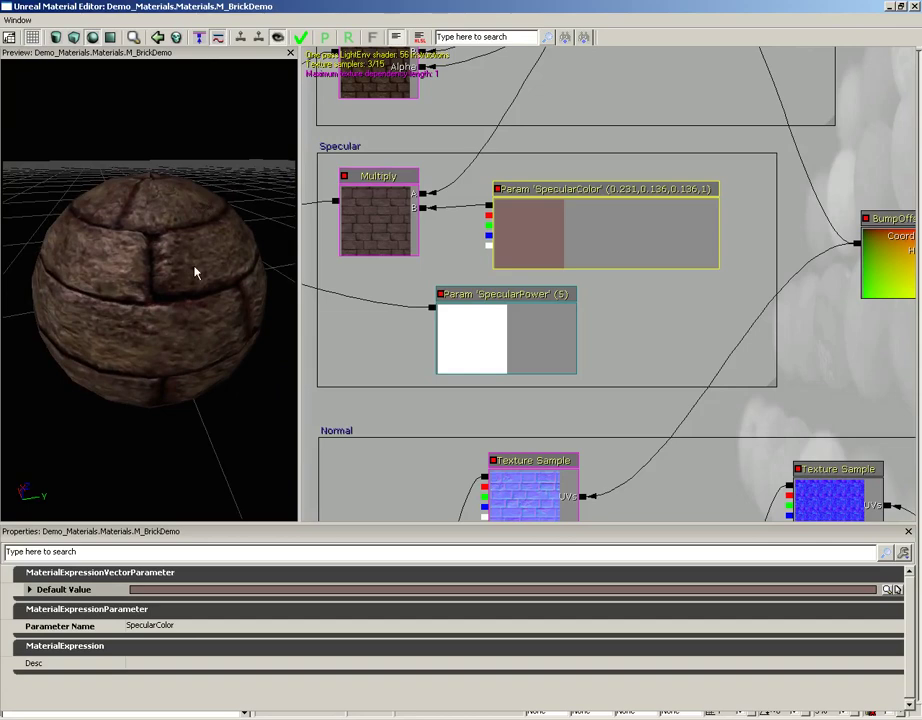
Frame BumpOffset and its Texture Sample in a 'Bump Offset' comment, then apply the material
{"action": "left_click_drag", "start_coordinate": [702, 239], "coordinate": [404, 246]}
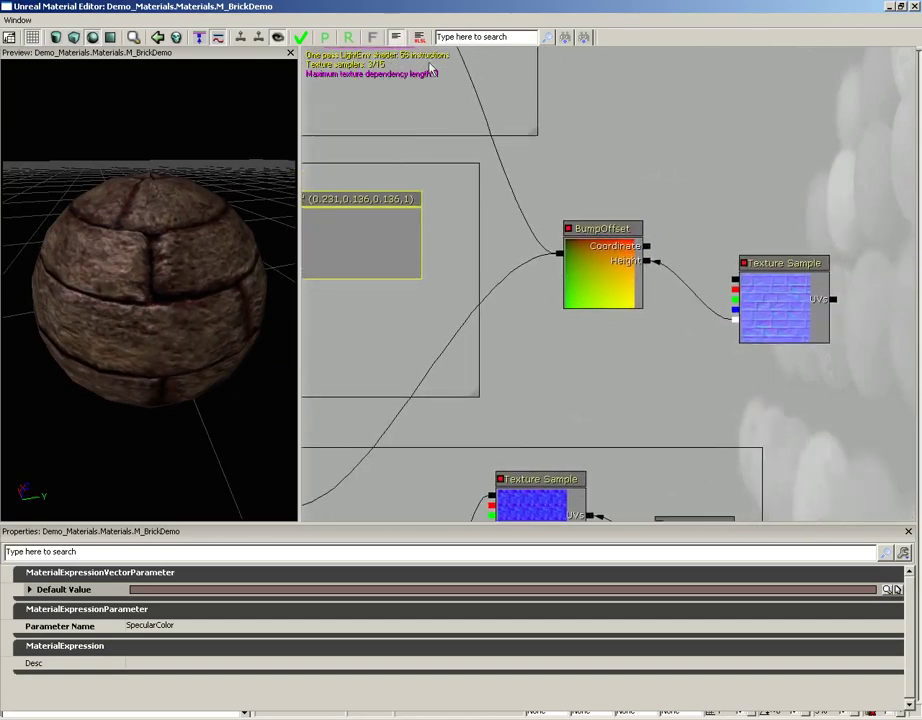
{"action": "left_click_drag", "start_coordinate": [667, 166], "coordinate": [583, 163]}
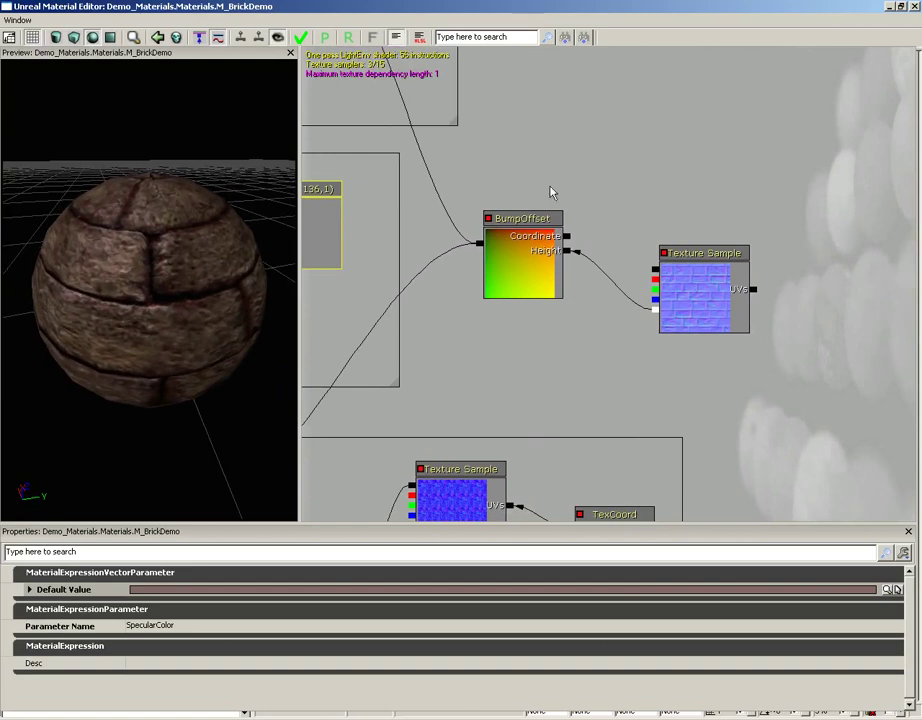
{"action": "left_click_drag", "start_coordinate": [466, 184], "coordinate": [798, 370], "text": "ctrl+alt"}
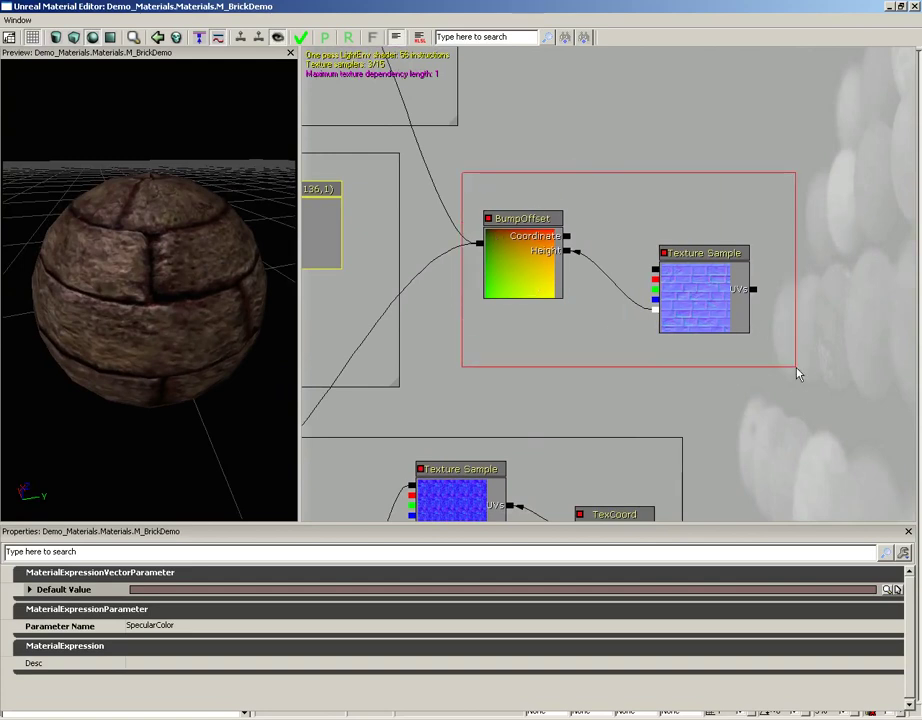
{"action": "right_click", "coordinate": [594, 154]}
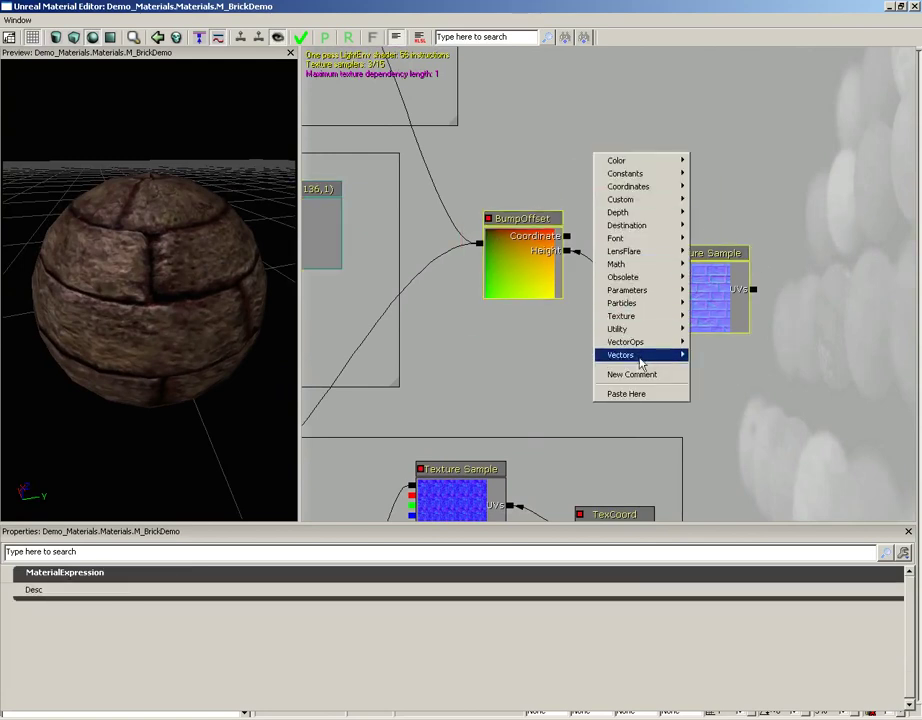
{"action": "left_click", "coordinate": [632, 374]}
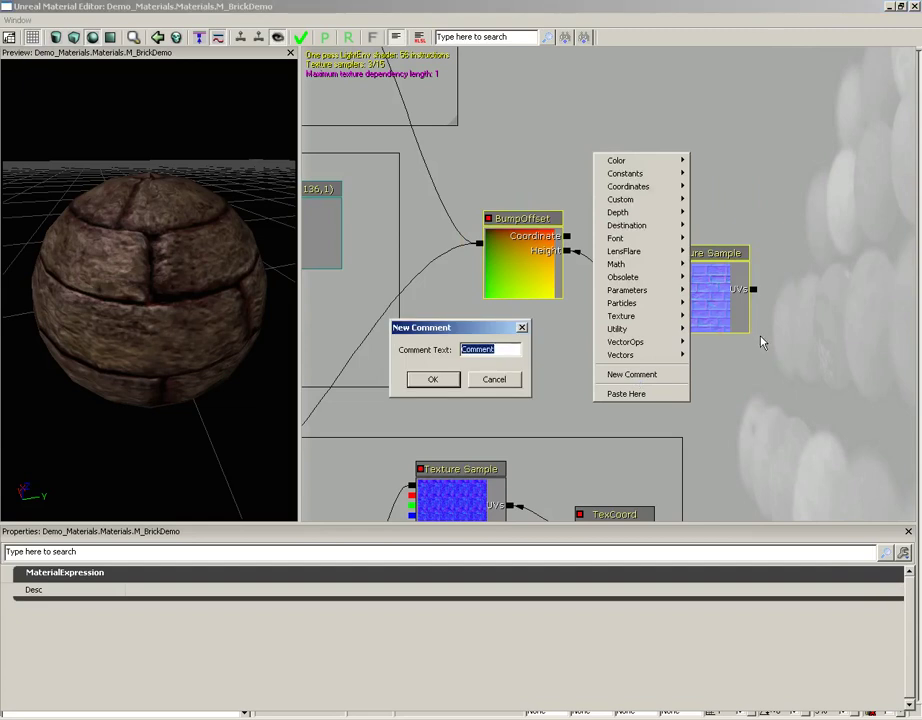
{"action": "type", "text": "Bump Offset"}
{"action": "key", "text": "Return"}
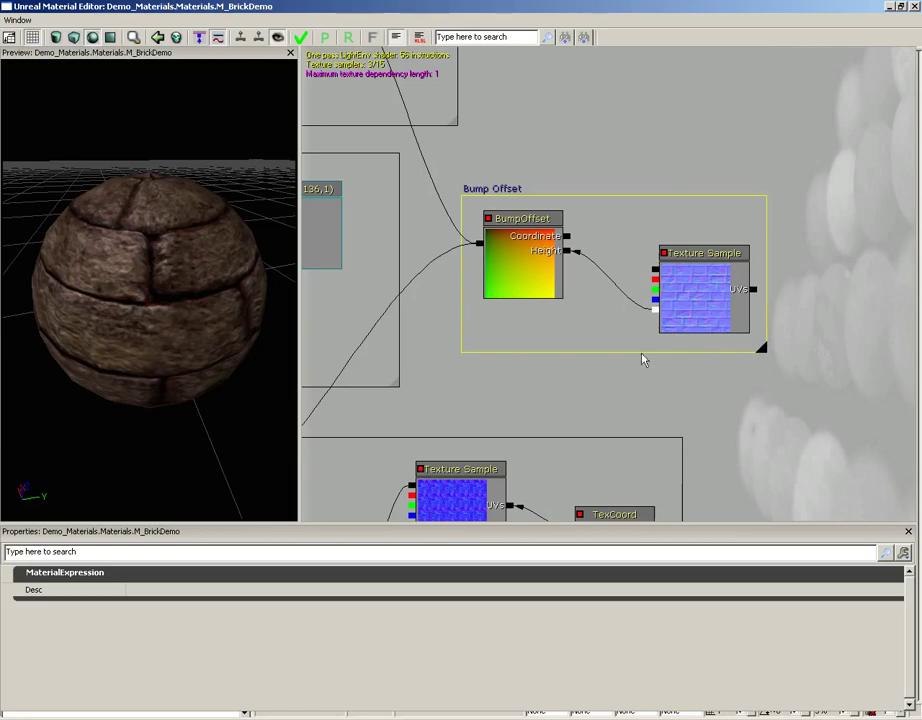
{"action": "left_click", "coordinate": [301, 38]}
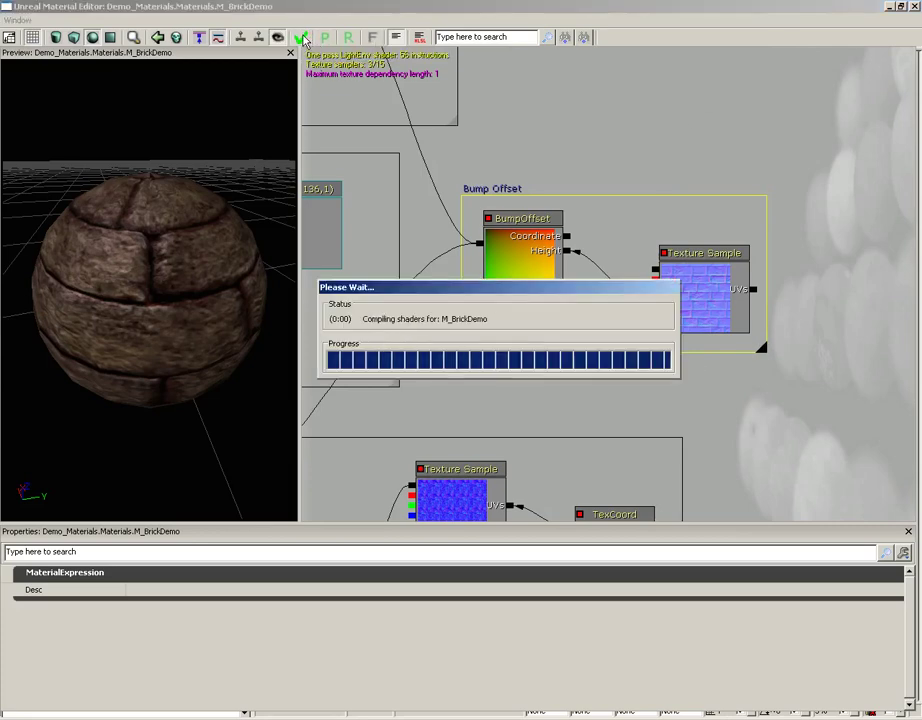
Close the Material Editor, save the Demo_Materials package, and close the Content Browser
{"action": "left_click", "coordinate": [914, 7]}
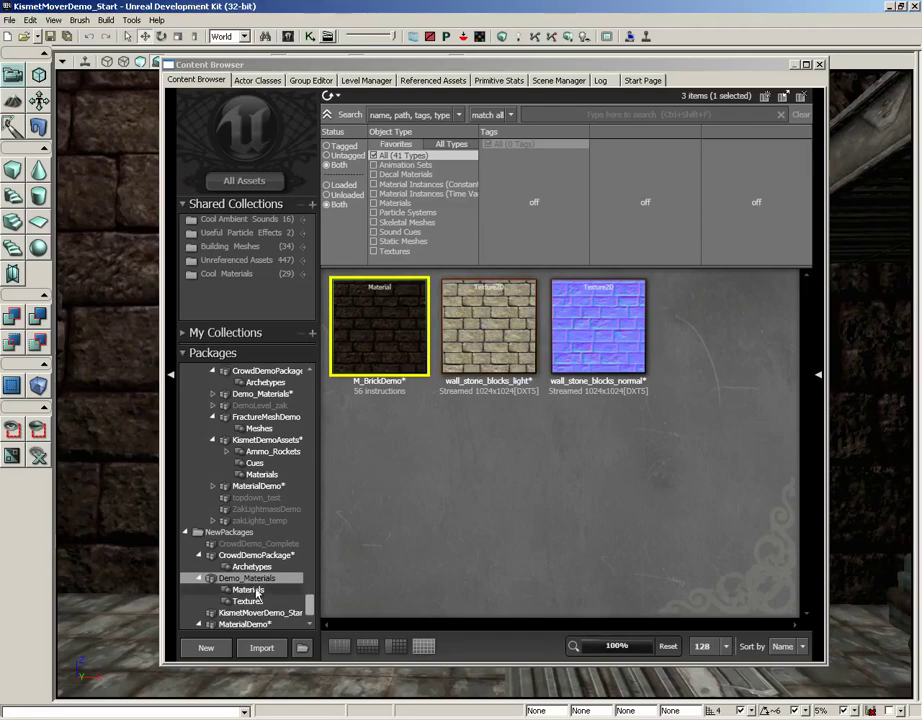
{"action": "key", "text": "ctrl+s"}
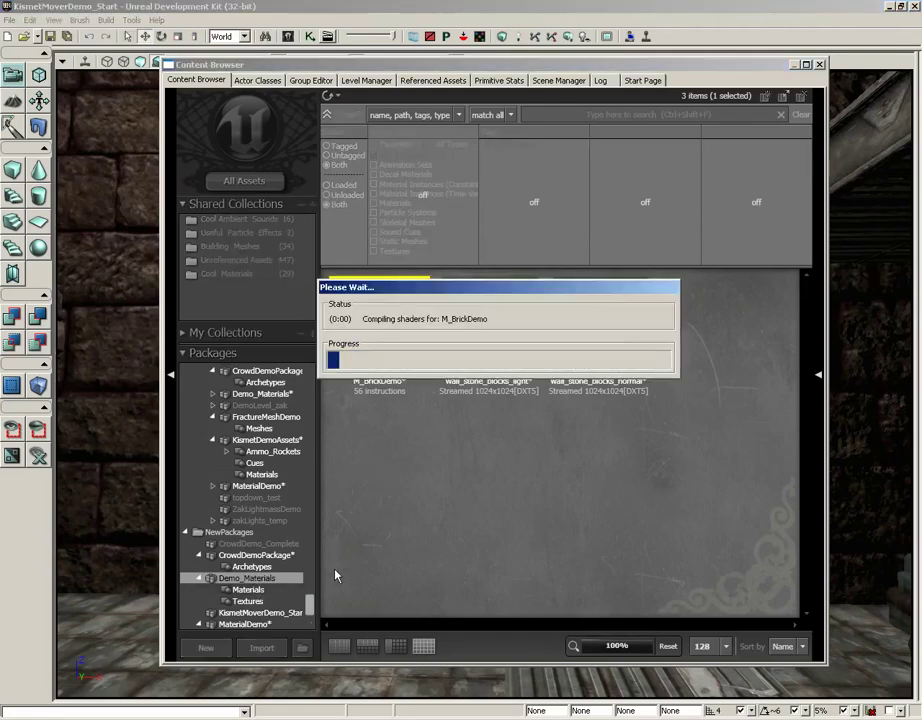
{"action": "left_click", "coordinate": [819, 63]}
Fly the viewport camera along the brick wall to view its parallax depth
{"action": "right_click_drag", "start_coordinate": [581, 300], "coordinate": [555, 312]}
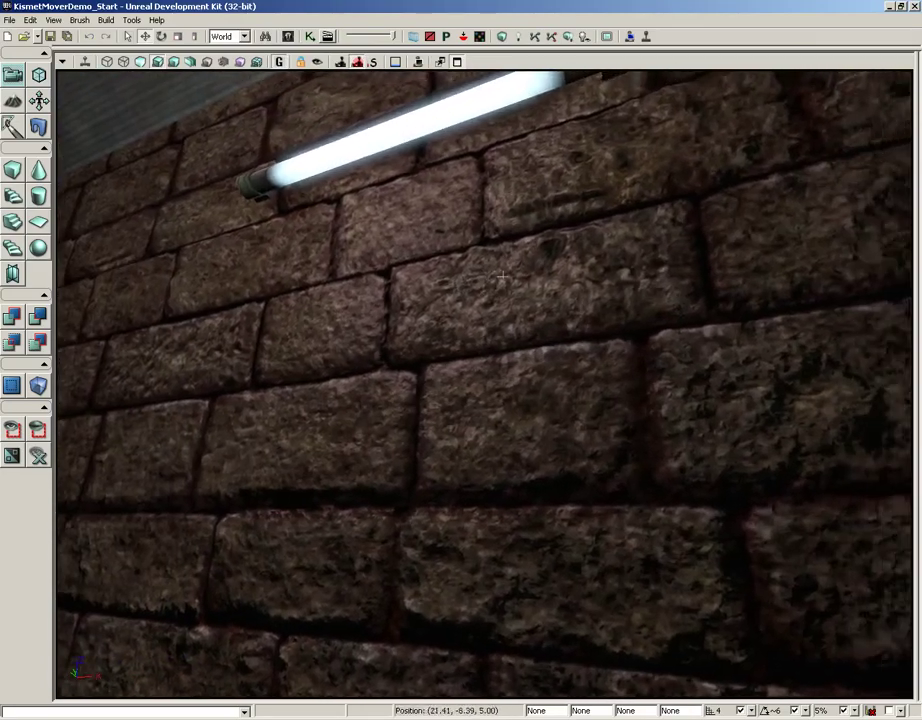
{"action": "mouse_move", "coordinate": [493, 281]}
{"action": "left_mouse_down"}
{"action": "mouse_move", "coordinate": [540, 270]}
{"action": "mouse_move", "coordinate": [529, 249]}
{"action": "mouse_move", "coordinate": [494, 237]}
{"action": "left_mouse_up"}
{"action": "mouse_move", "coordinate": [494, 237]}
{"action": "right_mouse_down"}
{"action": "mouse_move", "coordinate": [527, 239]}
{"action": "mouse_move", "coordinate": [464, 398]}
{"action": "right_mouse_up"}
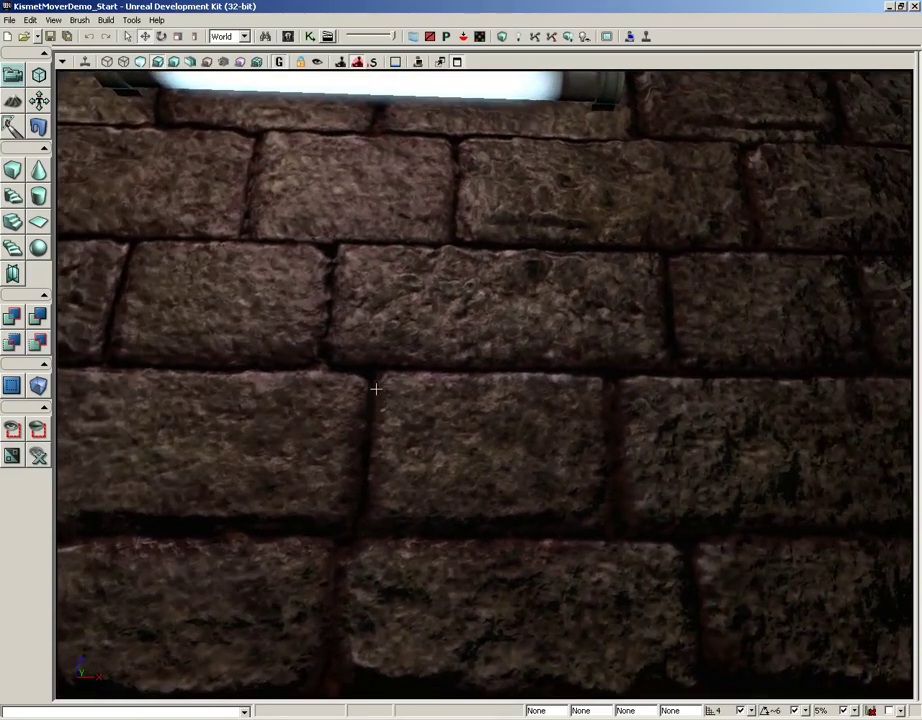
{"action": "mouse_move", "coordinate": [375, 388]}
{"action": "left_mouse_down"}
{"action": "mouse_move", "coordinate": [457, 403]}
{"action": "mouse_move", "coordinate": [444, 391]}
{"action": "mouse_move", "coordinate": [386, 400]}
{"action": "mouse_move", "coordinate": [435, 396]}
{"action": "left_mouse_up"}
{"action": "right_click_drag", "start_coordinate": [435, 396], "coordinate": [455, 395]}
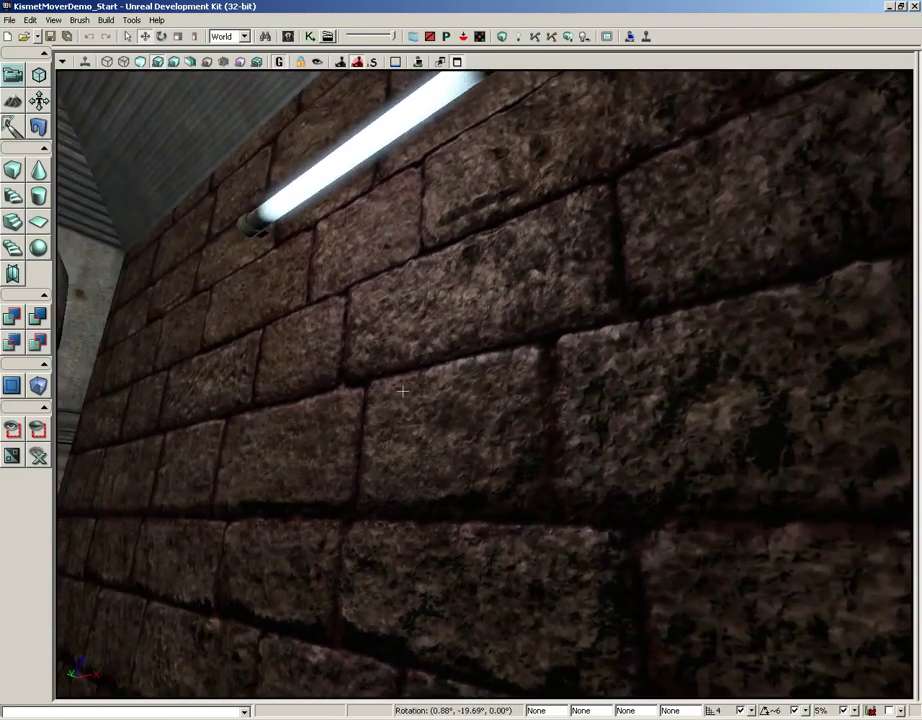
{"action": "left_click_drag", "start_coordinate": [402, 392], "coordinate": [404, 374]}
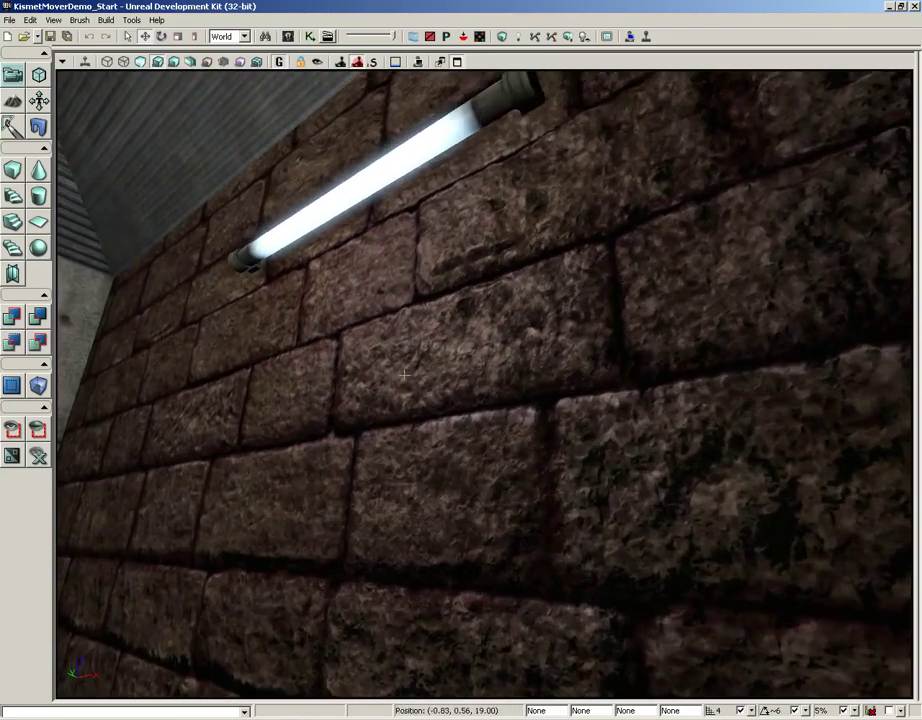
{"action": "left_click", "coordinate": [365, 181]}
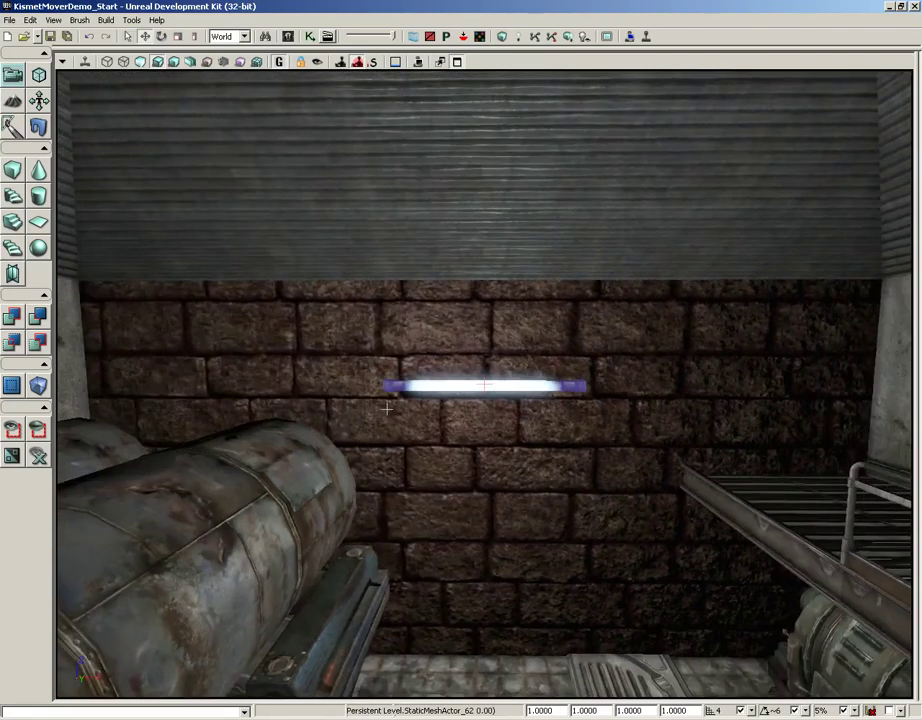
{"action": "left_click_drag", "start_coordinate": [386, 408], "coordinate": [380, 404]}
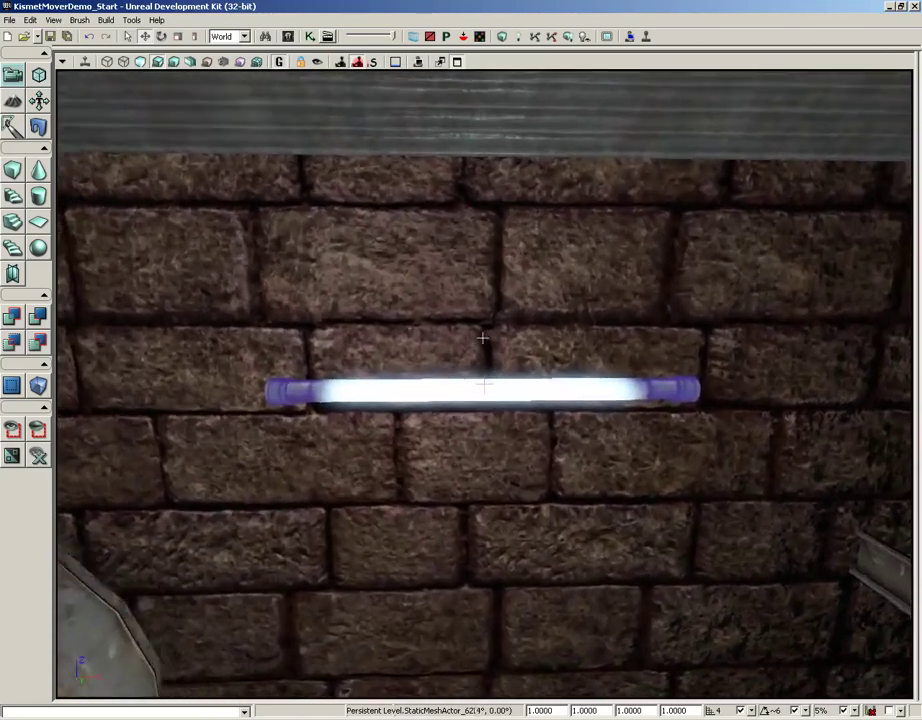
{"action": "left_click_drag", "start_coordinate": [482, 338], "coordinate": [474, 333]}
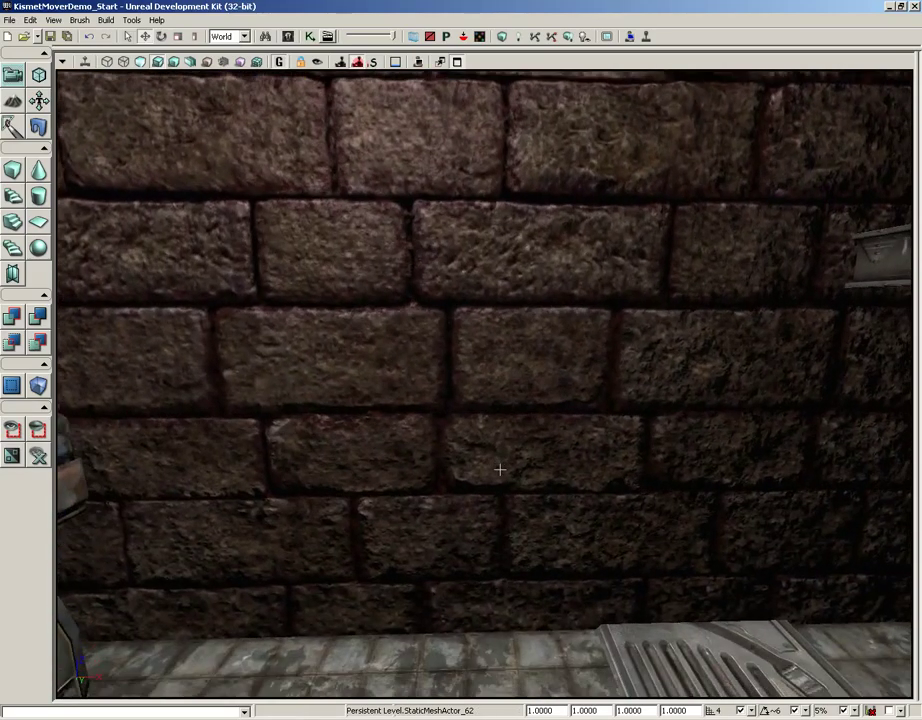
{"action": "left_click_drag", "start_coordinate": [499, 469], "coordinate": [499, 532]}
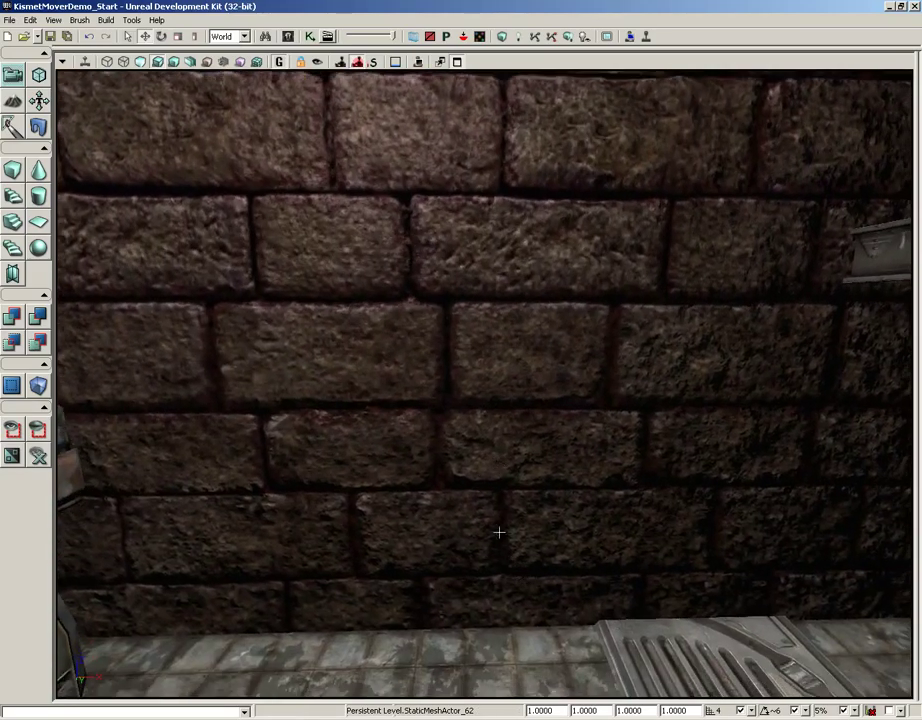
{"action": "mouse_move", "coordinate": [468, 381]}
{"action": "left_mouse_down"}
{"action": "mouse_move", "coordinate": [412, 339]}
{"action": "mouse_move", "coordinate": [475, 325]}
{"action": "mouse_move", "coordinate": [493, 336]}
{"action": "mouse_move", "coordinate": [473, 362]}
{"action": "mouse_move", "coordinate": [440, 377]}
{"action": "mouse_move", "coordinate": [399, 362]}
{"action": "mouse_move", "coordinate": [358, 309]}
{"action": "mouse_move", "coordinate": [358, 265]}
{"action": "mouse_move", "coordinate": [402, 251]}
{"action": "mouse_move", "coordinate": [407, 259]}
{"action": "mouse_move", "coordinate": [393, 278]}
{"action": "mouse_move", "coordinate": [358, 280]}
{"action": "mouse_move", "coordinate": [316, 262]}
{"action": "mouse_move", "coordinate": [288, 214]}
{"action": "mouse_move", "coordinate": [308, 198]}
{"action": "left_mouse_up"}
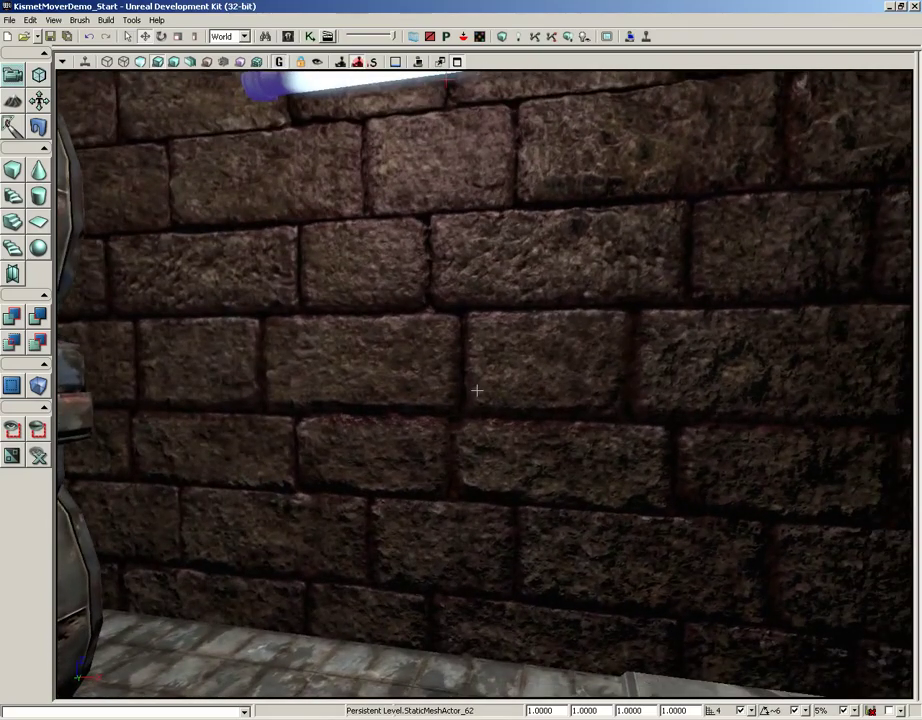